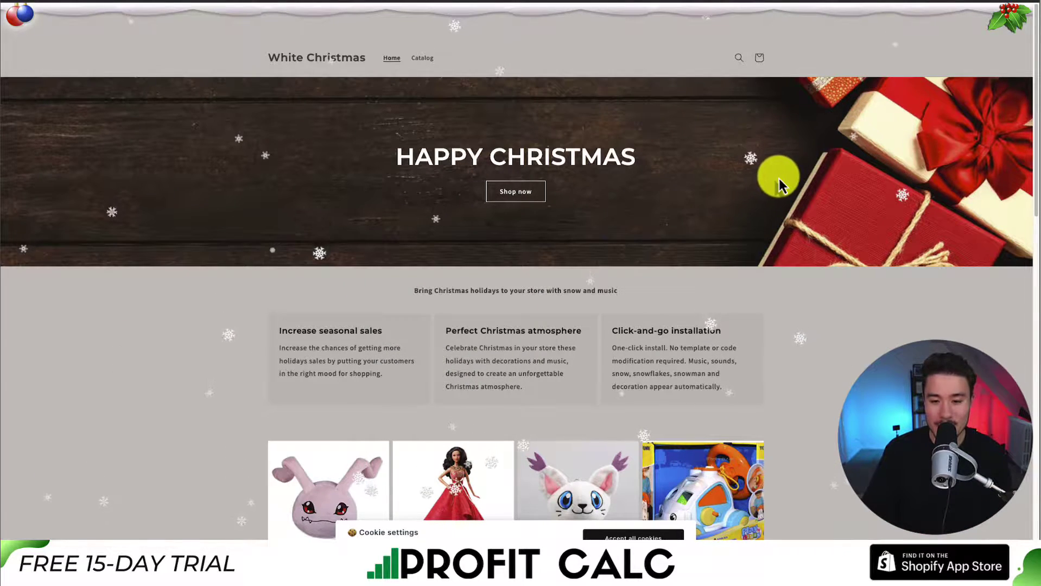
# Read the White Christmas App Store listing: free, rated 4.9 from 189 reviews, with Install available
pyautogui.scroll(-2, 780, 180)
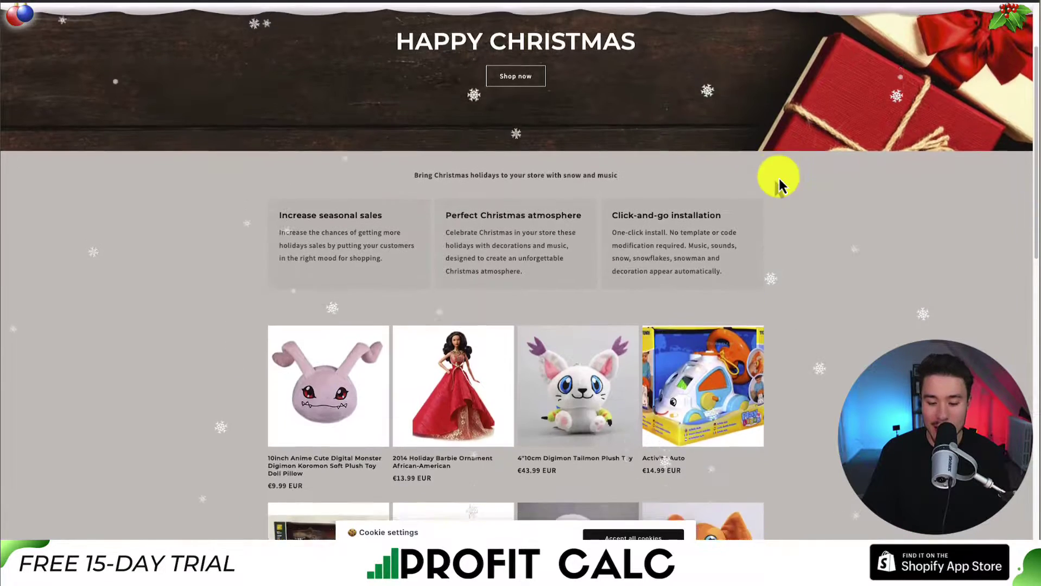
pyautogui.scroll(-2, 779, 184)
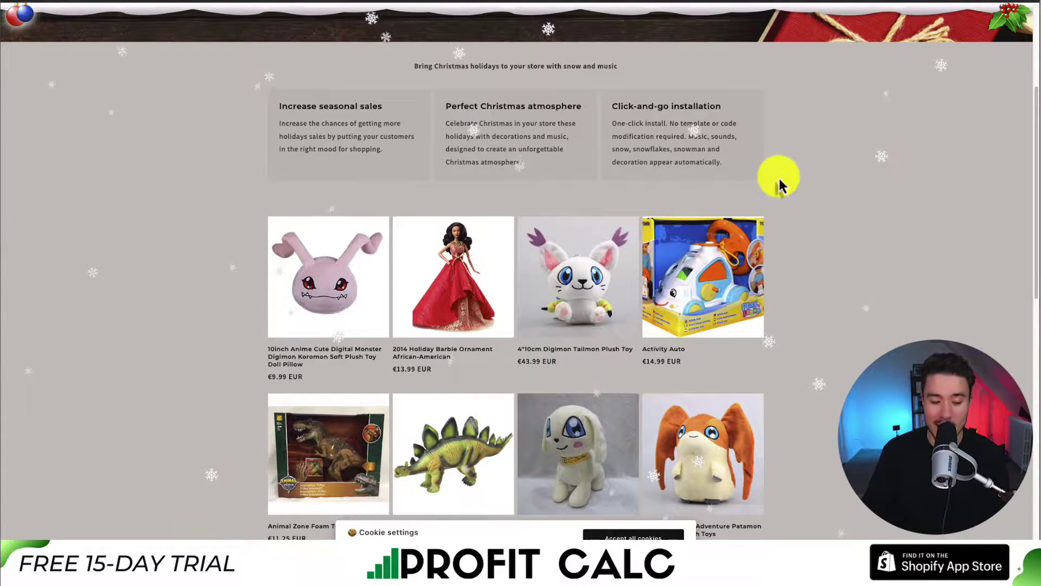
pyautogui.scroll(4, 784, 156)
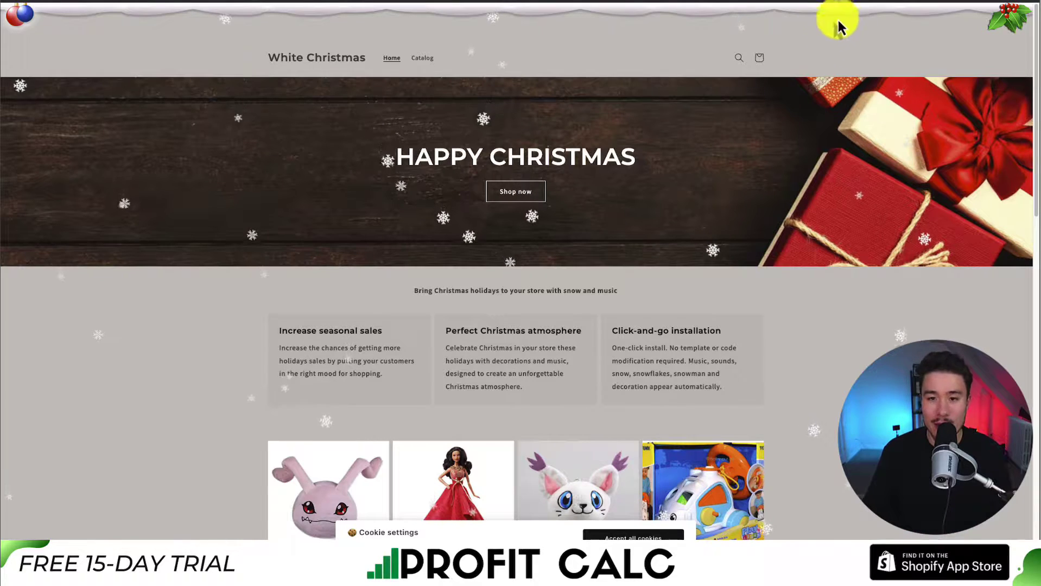
pyautogui.hotkey('ctrl', 'w')
pyautogui.moveTo(224, 90); pyautogui.dragTo(337, 89)
pyautogui.moveTo(191, 133); pyautogui.dragTo(220, 133)
pyautogui.scroll(-1, 402, 302)
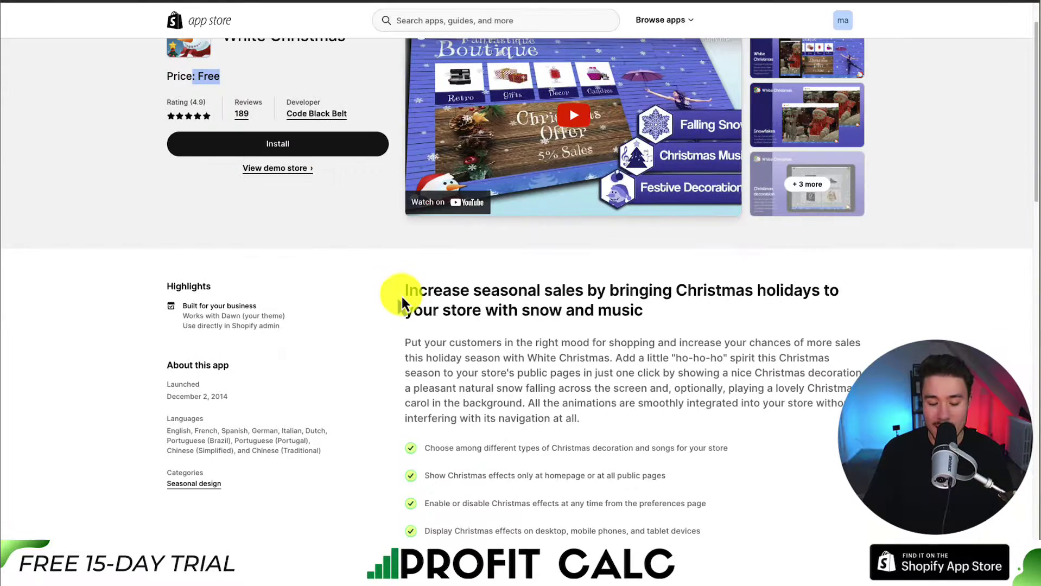
pyautogui.moveTo(402, 302); pyautogui.dragTo(674, 293)
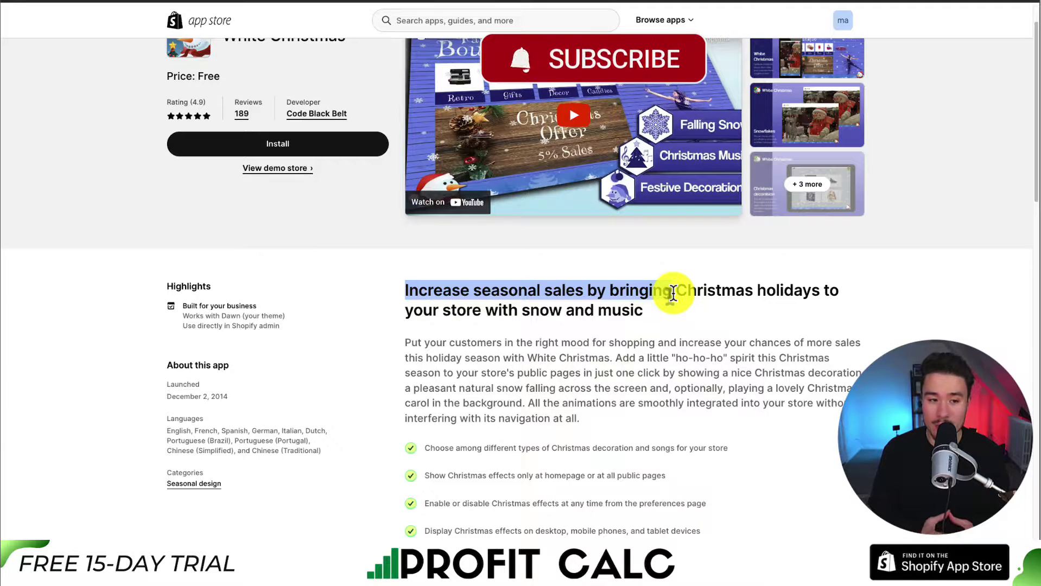
pyautogui.scroll(1, 579, 354)
pyautogui.scroll(1, 579, 354)
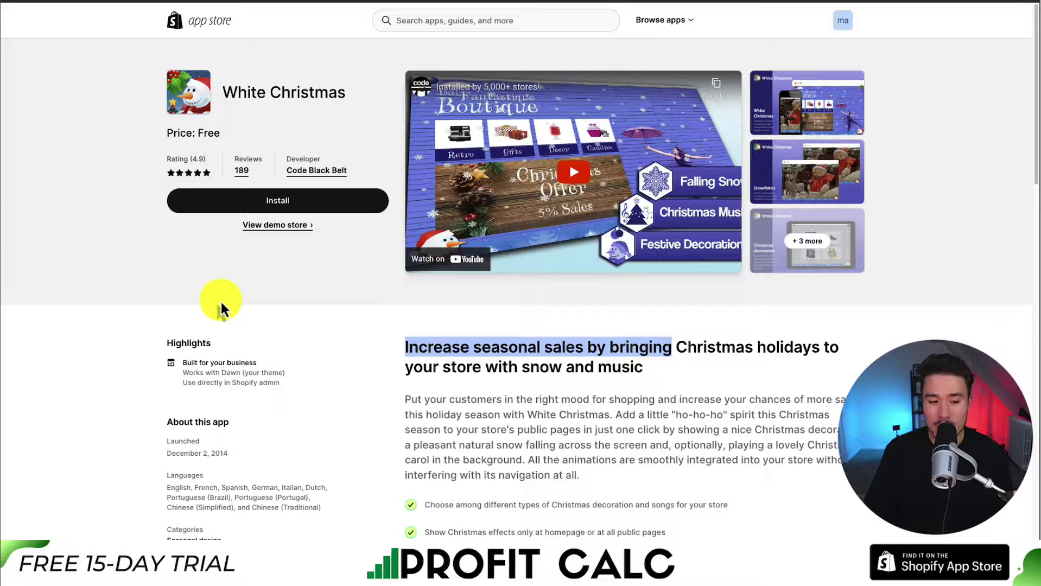
# Install White Christmas, approve its permissions, and check the 'Installation was successful!' message
pyautogui.click(314, 213)
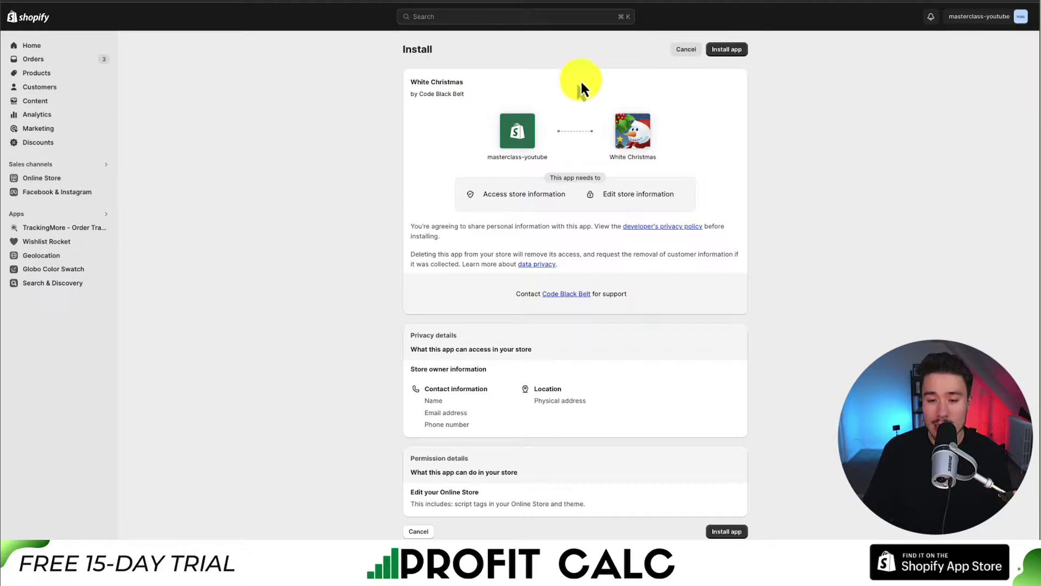
pyautogui.click(717, 51)
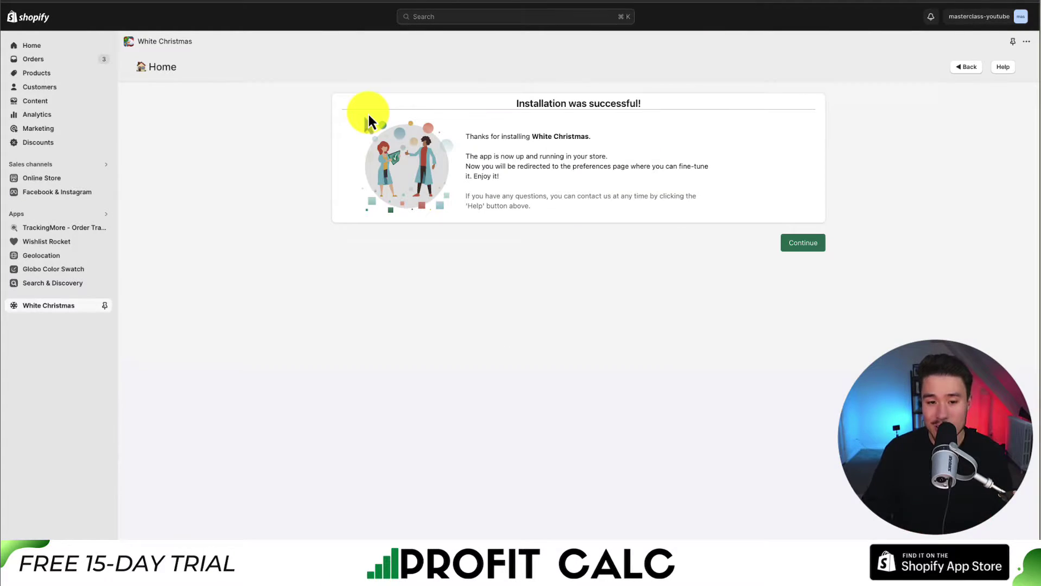
pyautogui.moveTo(491, 134); pyautogui.dragTo(572, 135)
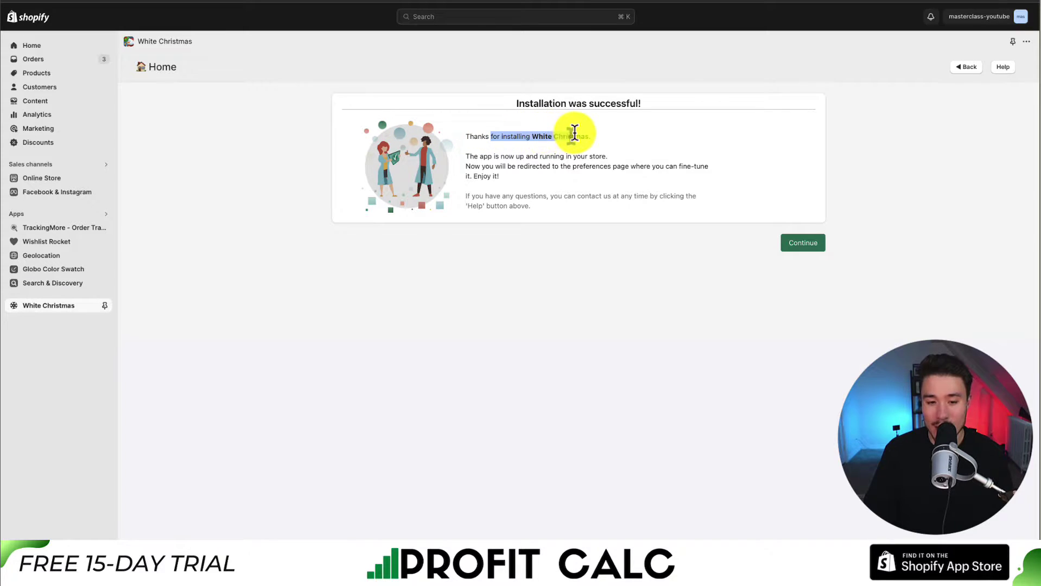
pyautogui.click(510, 148)
pyautogui.moveTo(475, 156); pyautogui.dragTo(567, 156)
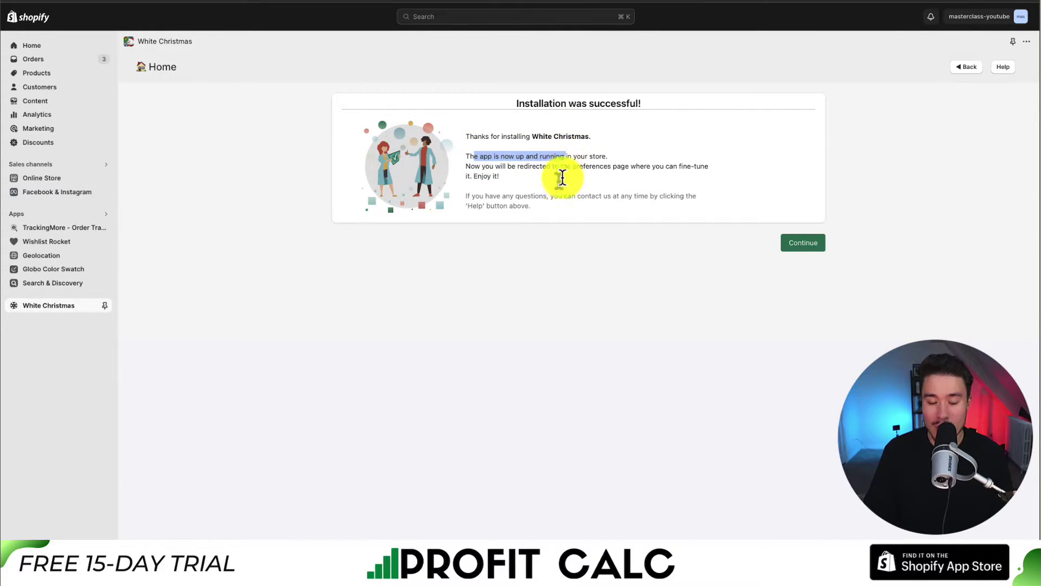
# Continue to the preferences dashboard and review the Visual preferences' snowflake and decoration options
pyautogui.click(805, 247)
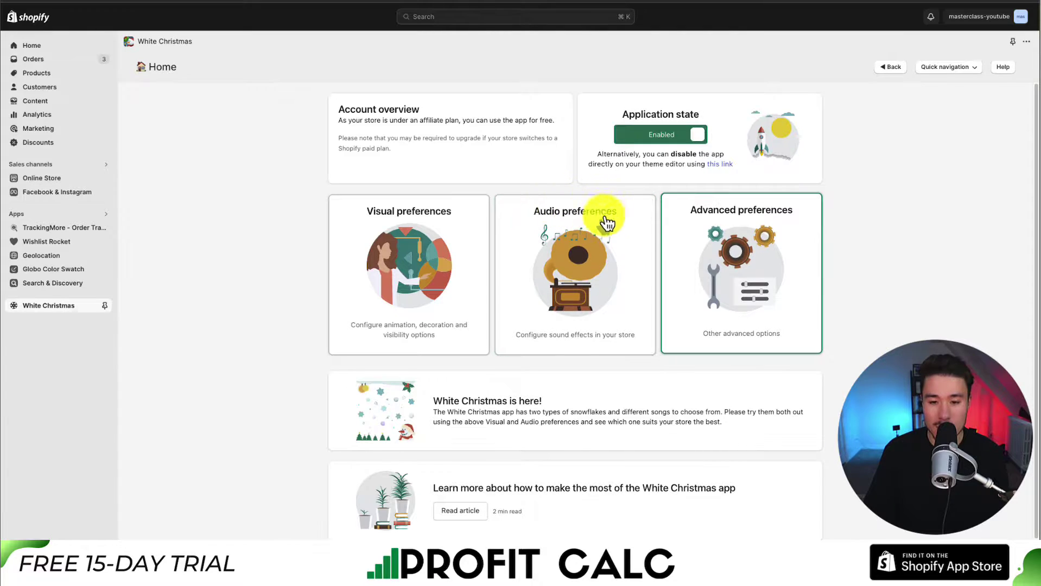
pyautogui.click(425, 279)
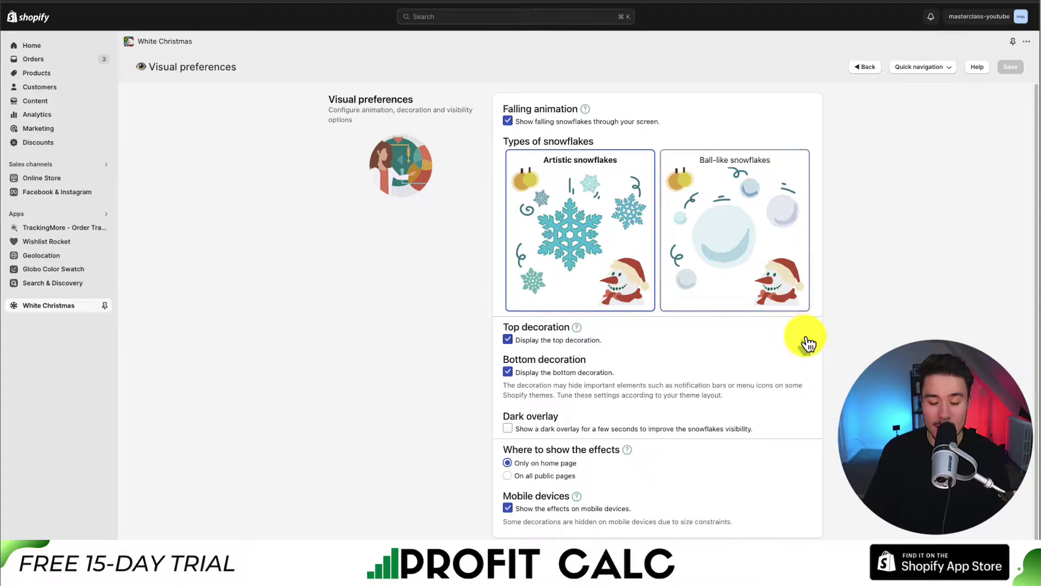
pyautogui.scroll(-1, 807, 339)
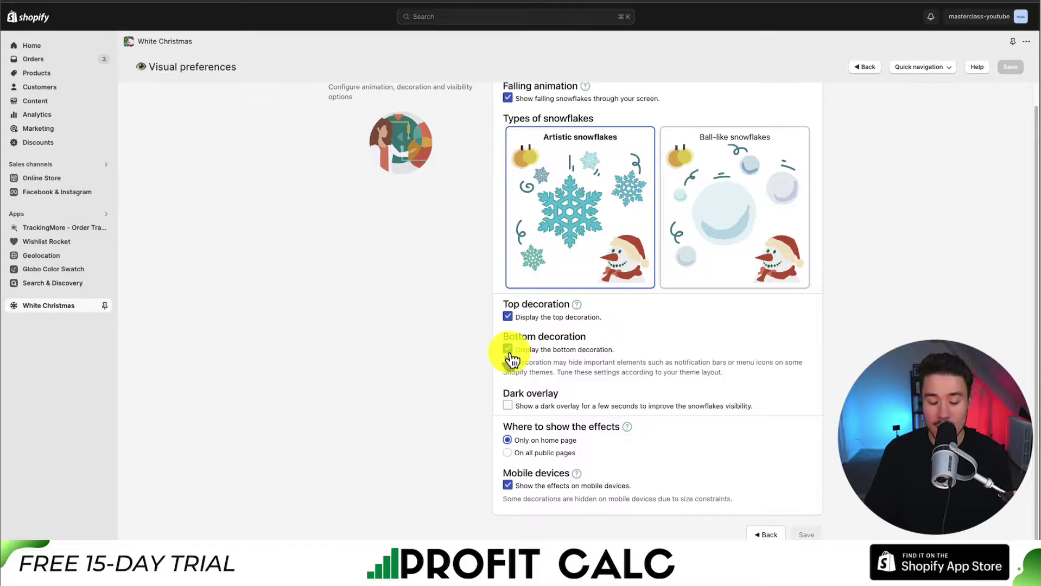
pyautogui.moveTo(533, 349); pyautogui.dragTo(632, 354)
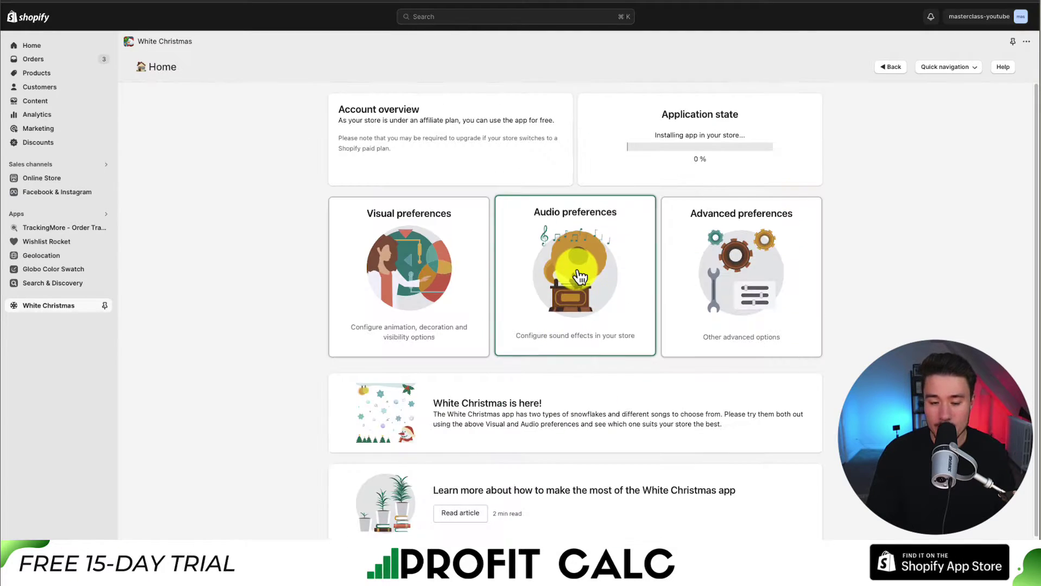
# Disable background music in Audio preferences, save, and return to the app home showing Enabled
pyautogui.click(581, 271)
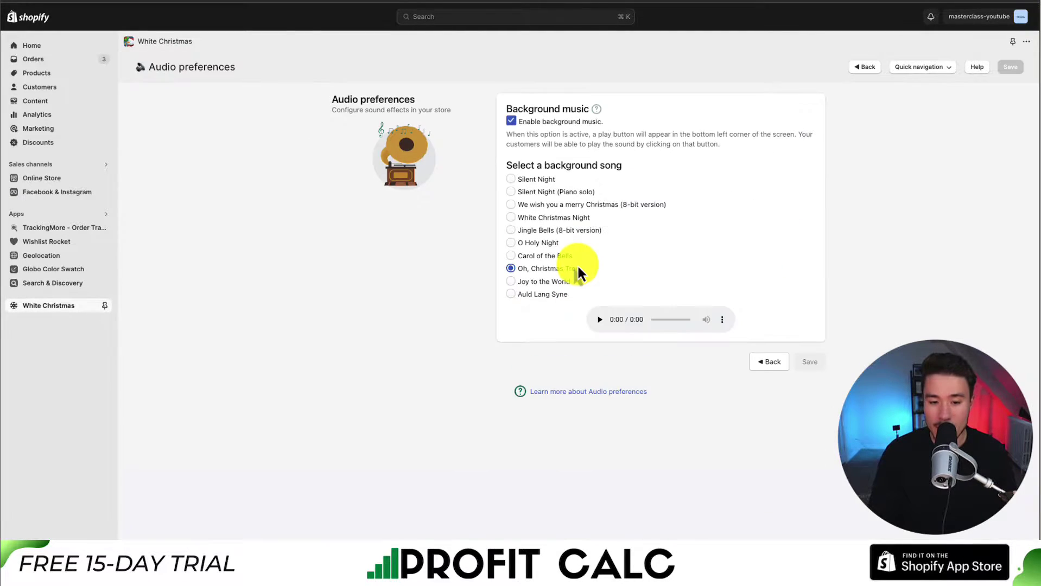
pyautogui.click(520, 126)
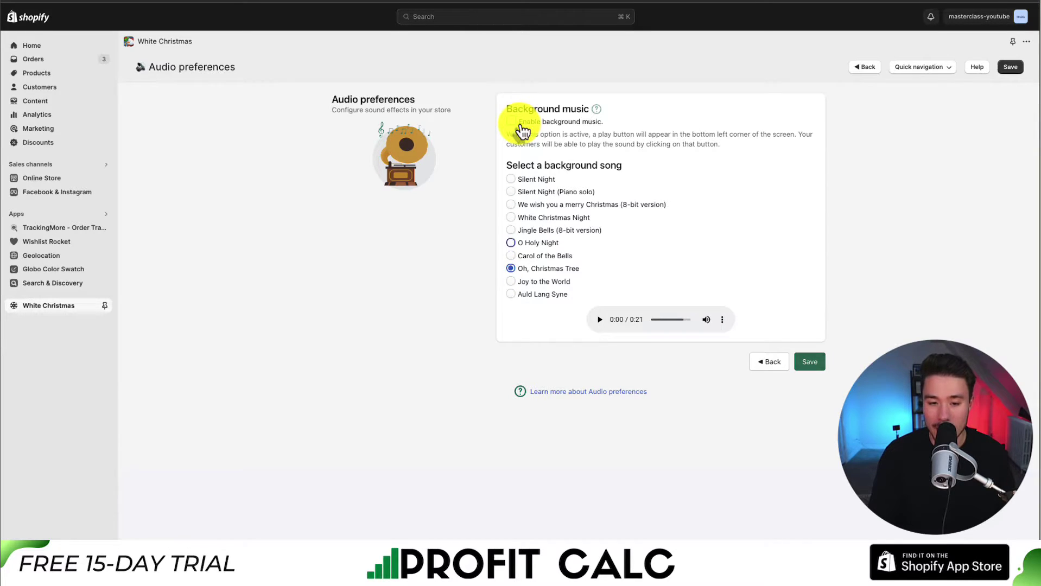
pyautogui.click(805, 366)
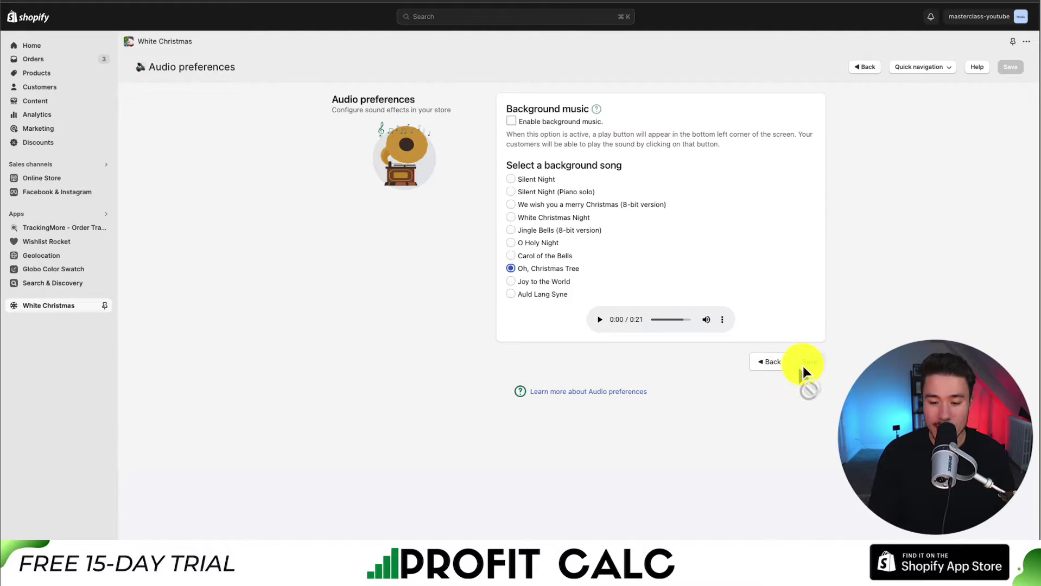
pyautogui.click(59, 305)
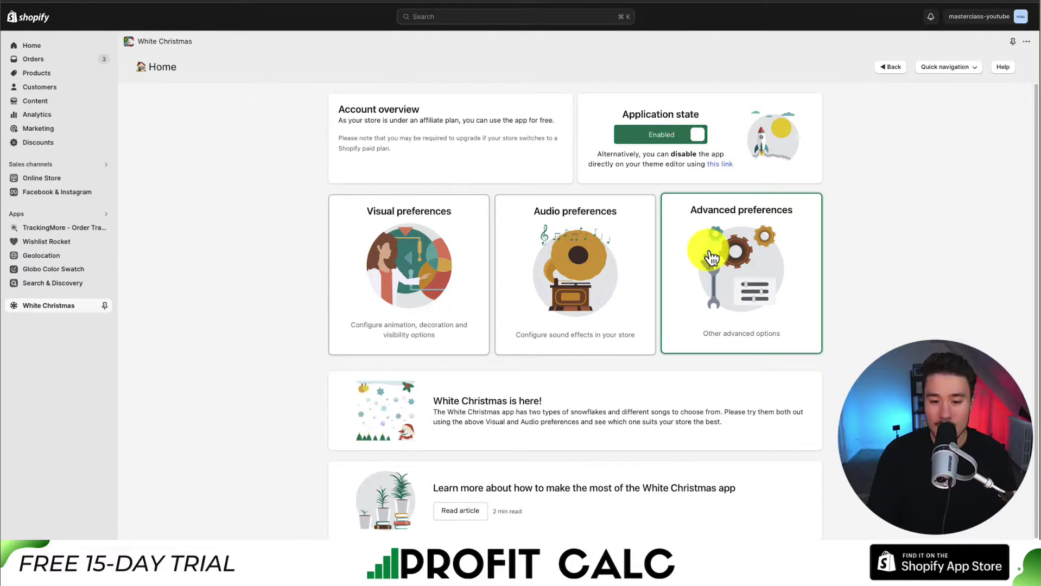
# Set Hide effects to Never in the Advanced preferences
pyautogui.click(704, 279)
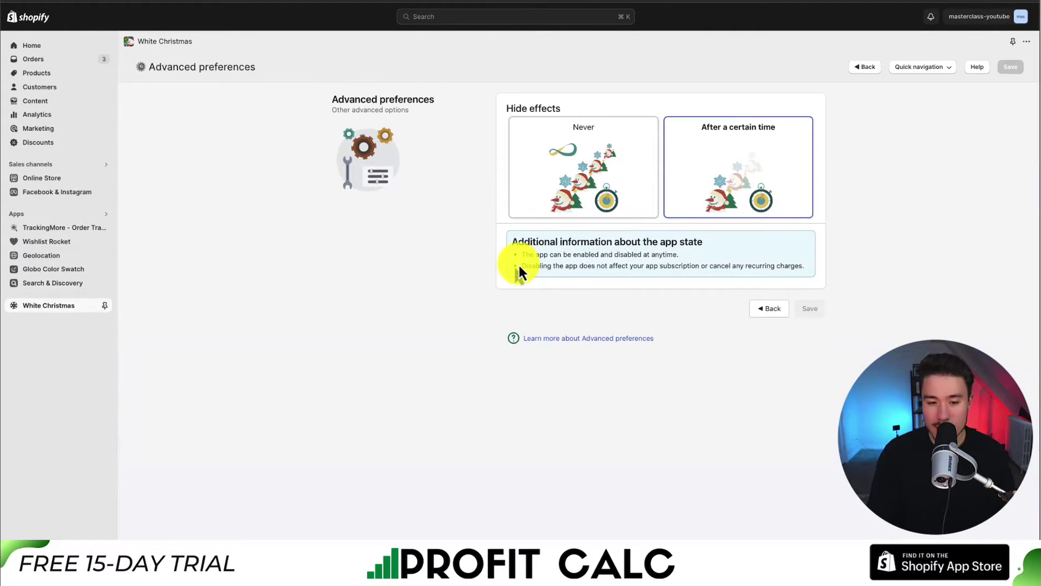
pyautogui.click(610, 137)
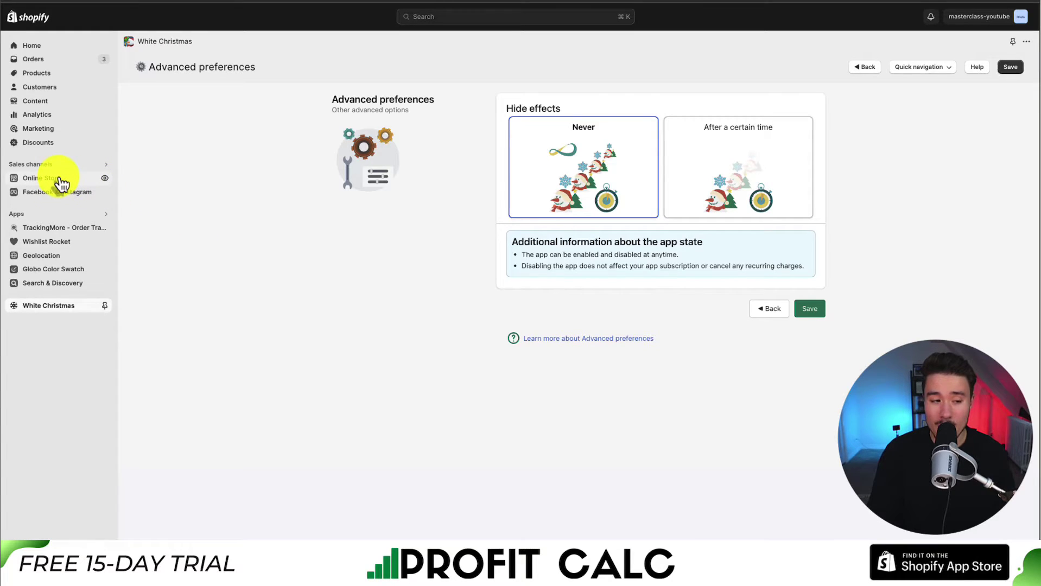
# Open the live storefront to check the falling snow and Christmas decorations along the top
pyautogui.click(103, 181)
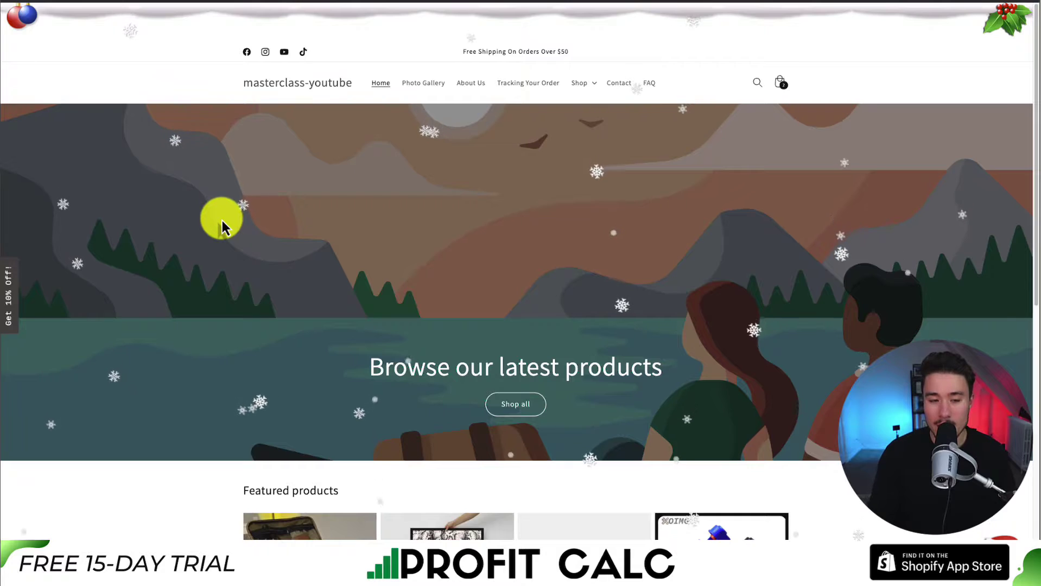
pyautogui.scroll(-5, 600, 357)
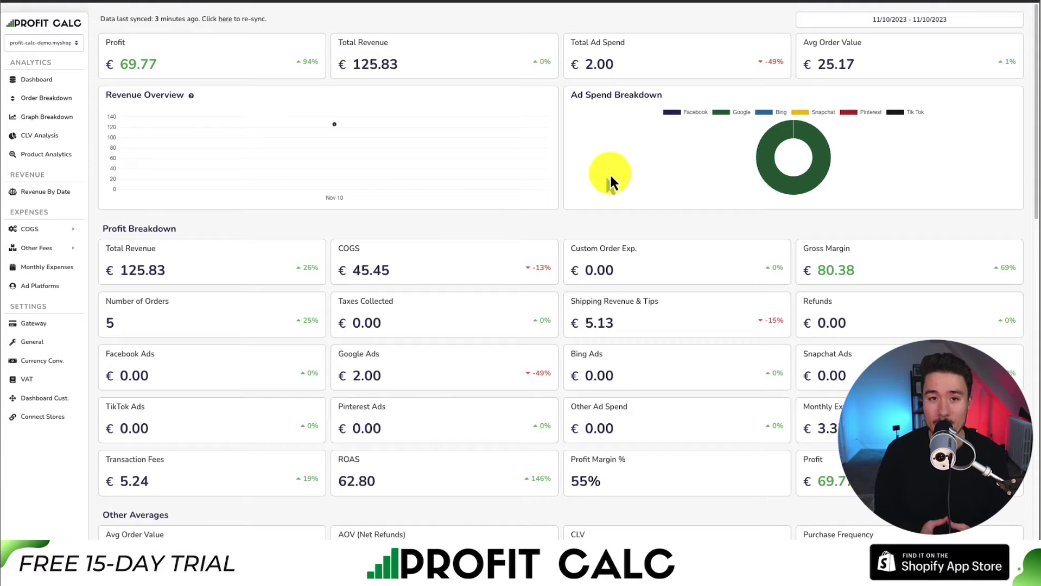
# Set the Profit Calc range to last 7 days (11/04–11/10/2023) and review €361.16 profit
pyautogui.click(864, 19)
pyautogui.click(978, 64)
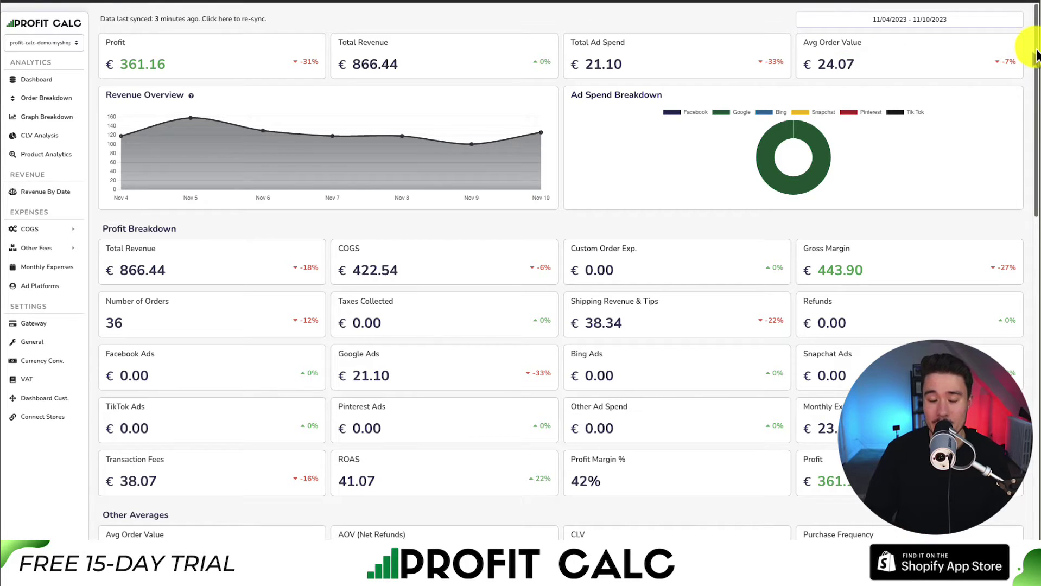
pyautogui.scroll(-3, 1026, 70)
pyautogui.scroll(-4, 1031, 81)
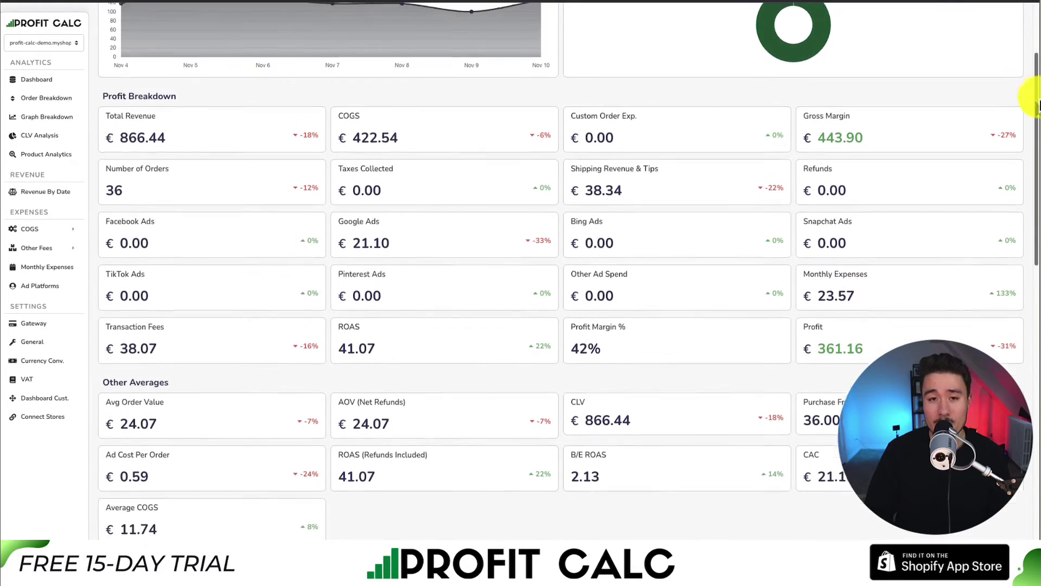
pyautogui.scroll(-5, 1029, 103)
pyautogui.scroll(-3, 1035, 153)
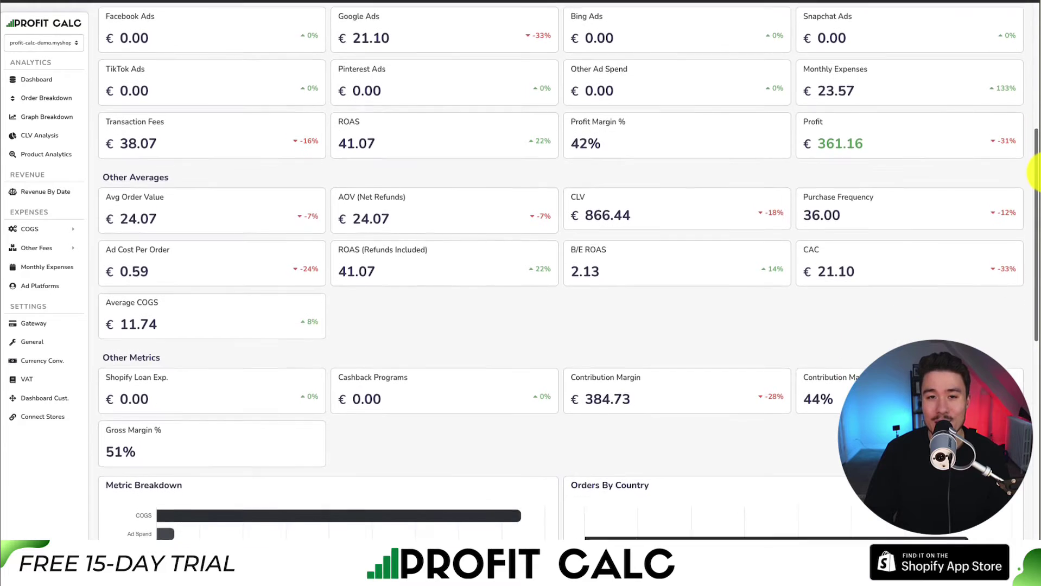
pyautogui.scroll(-5, 1036, 207)
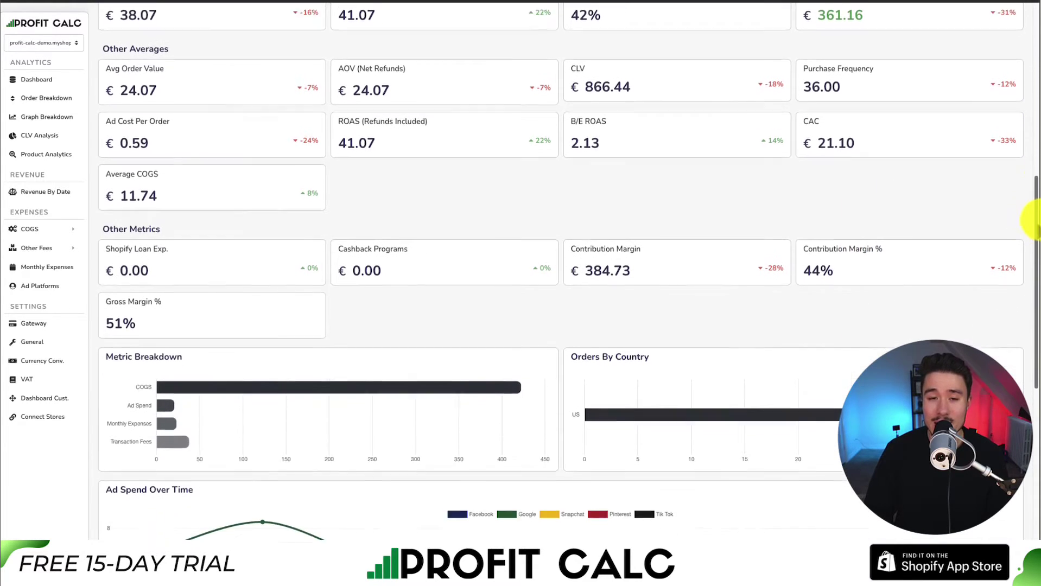
pyautogui.scroll(-5, 1035, 304)
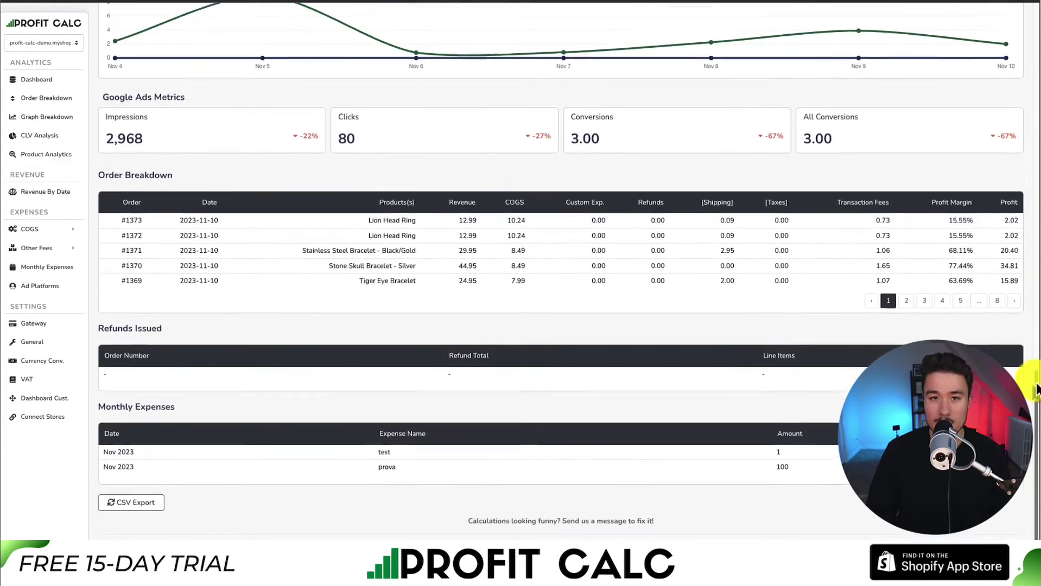
pyautogui.scroll(1, 1035, 320)
pyautogui.scroll(1, 1034, 326)
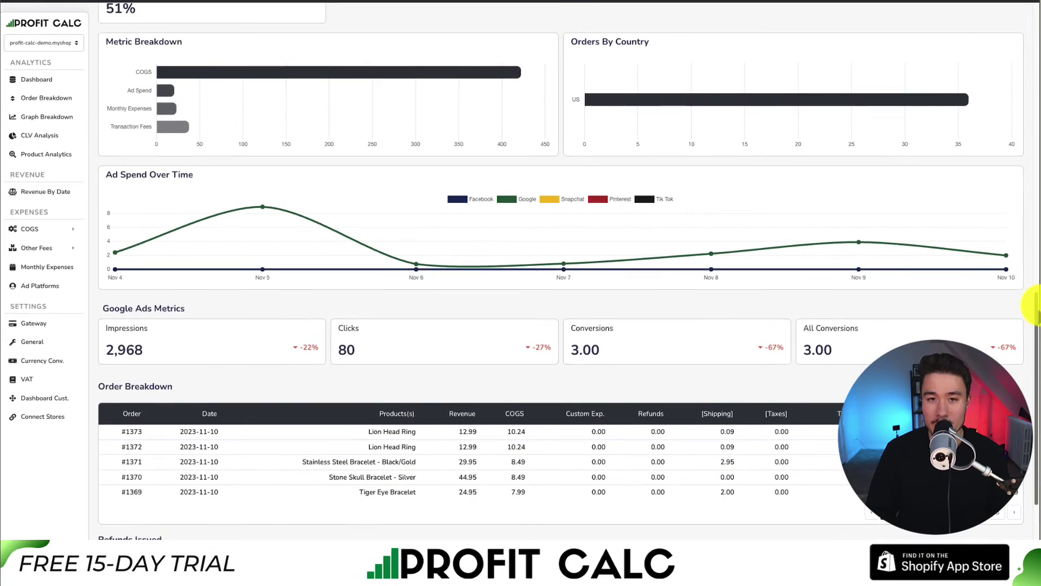
pyautogui.moveTo(1034, 296); pyautogui.dragTo(1035, 6)
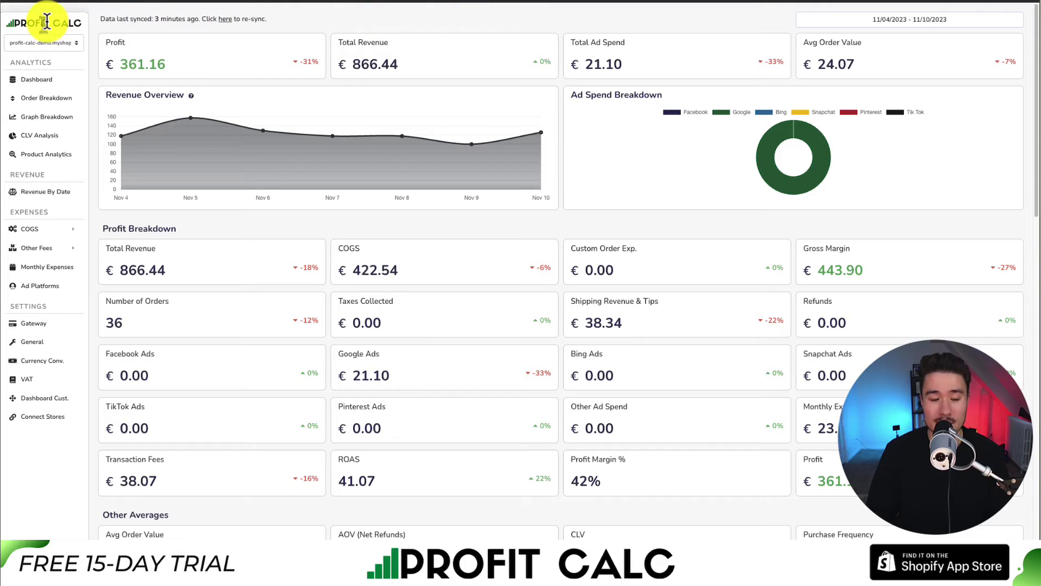